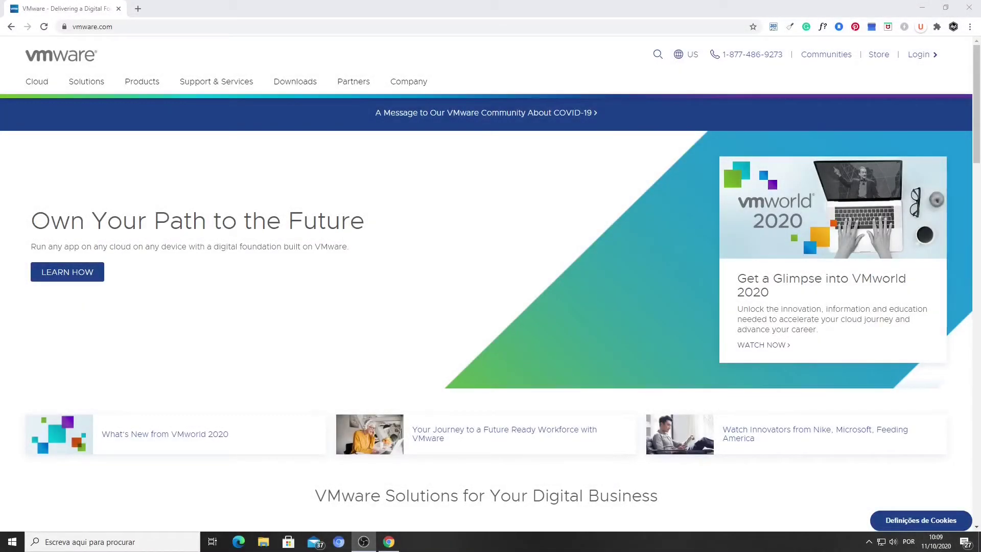
Go through Downloads > Free Product Downloads to the VMware Workstation Player download page.
left_click(300, 86)
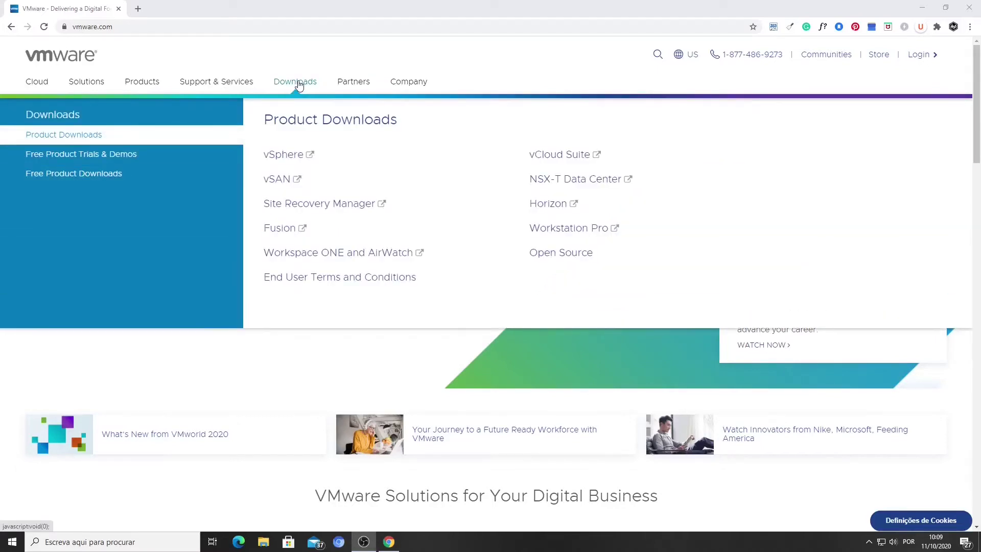
left_click(152, 154)
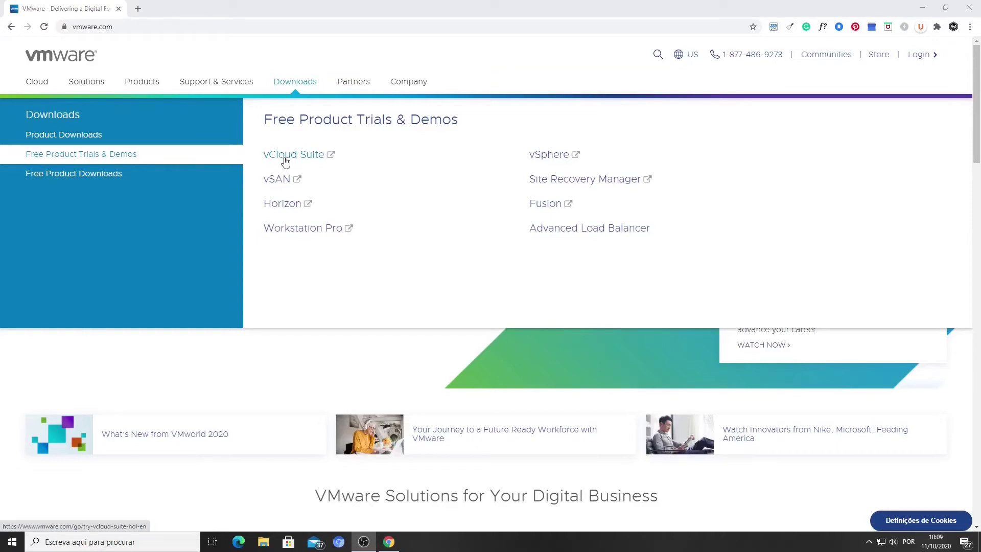
left_click(108, 175)
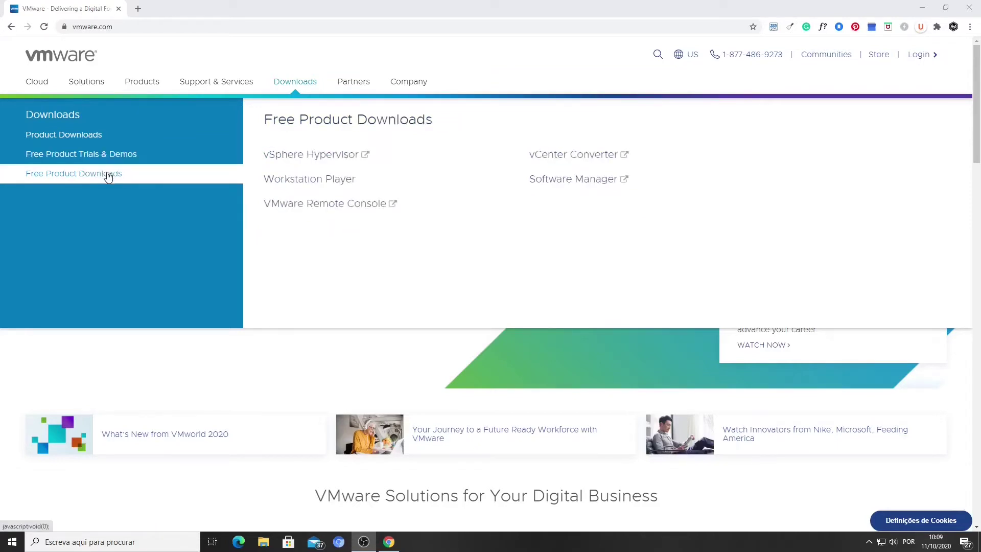
left_click(303, 183)
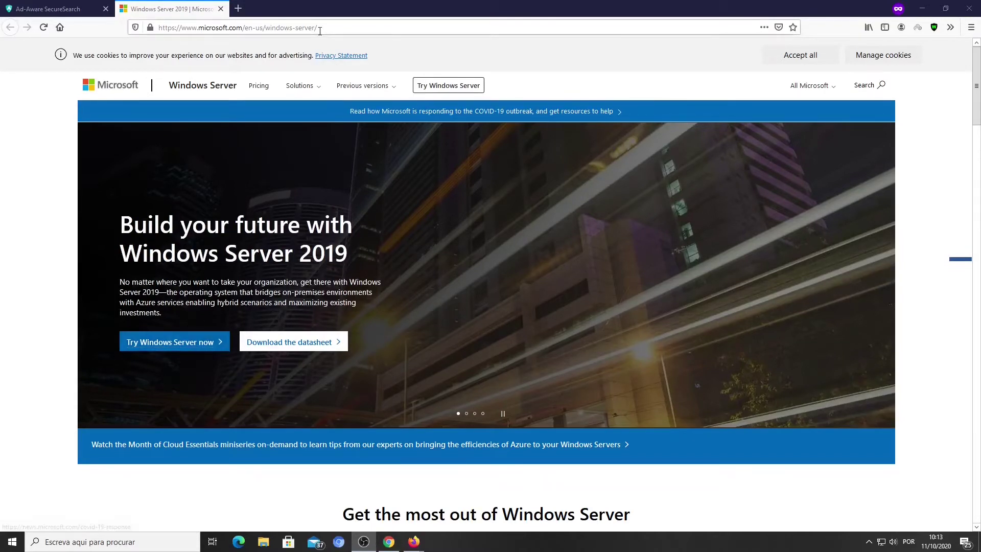
Open the Windows Server free trial and start the Windows Server 2019 on-premises evaluation with ISO.
key("ctrl+l")
left_click(183, 343)
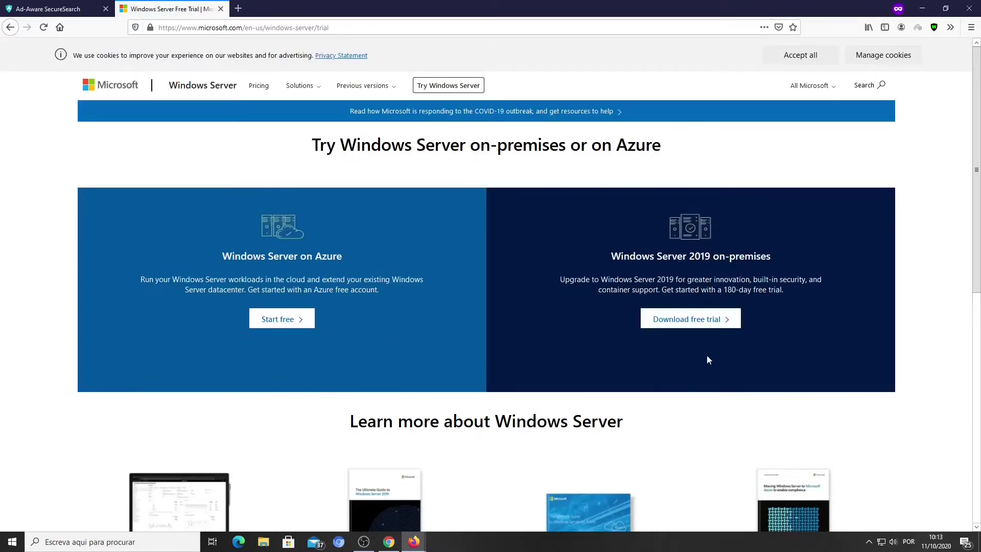
left_click(700, 322)
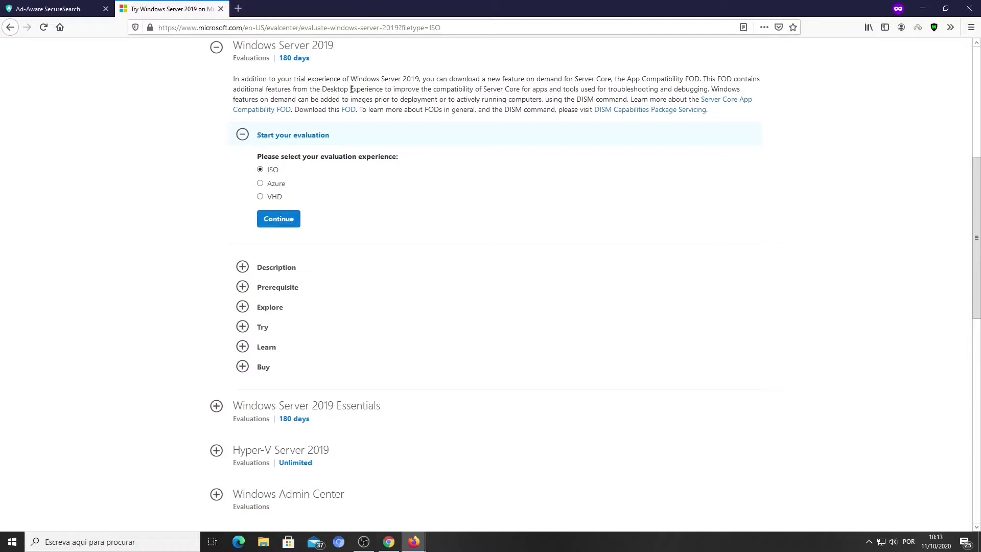
Continue the ISO evaluation to the registration form and enter a placeholder first name.
left_click(279, 220)
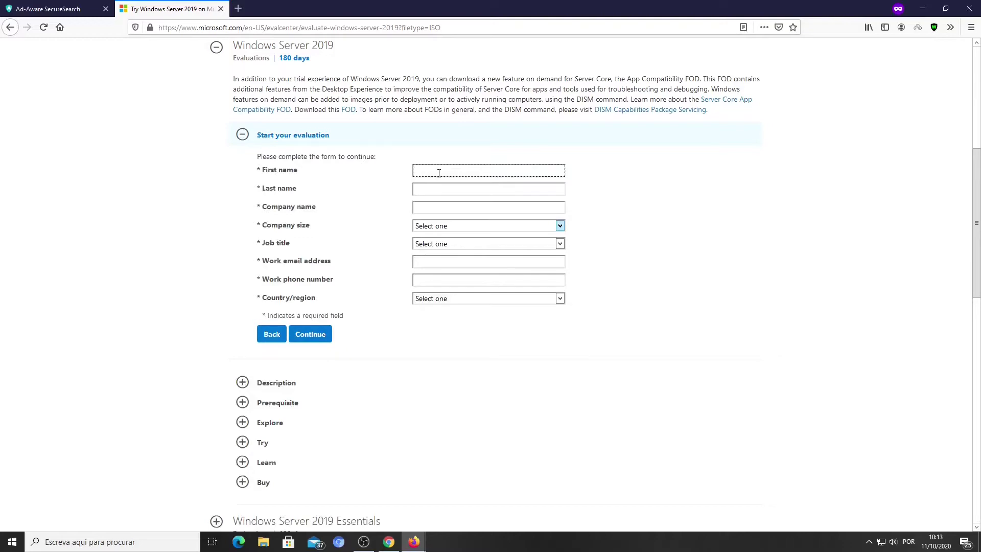
type("fdsfd")
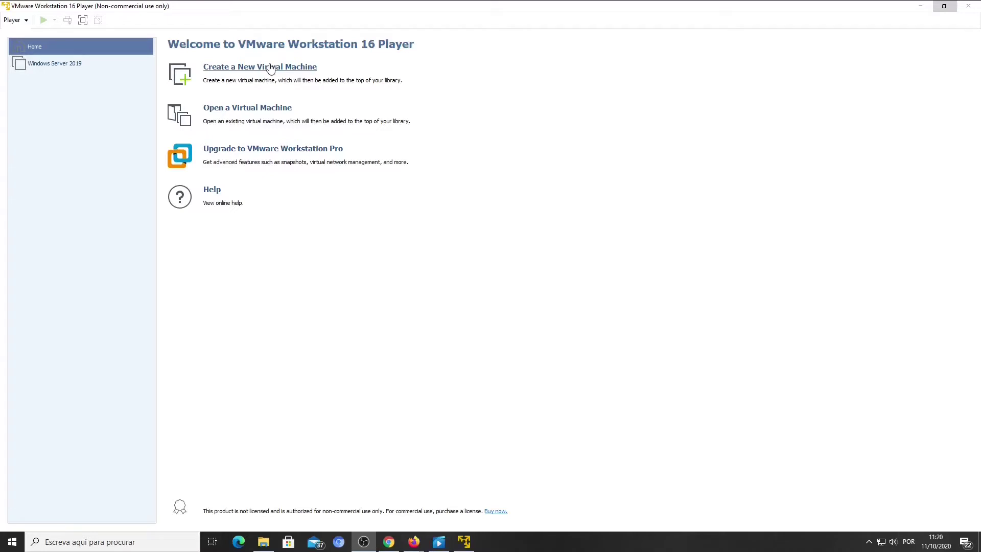
Start a new virtual machine, installing the OS later, with Windows Server 2019 as guest.
left_click(271, 69)
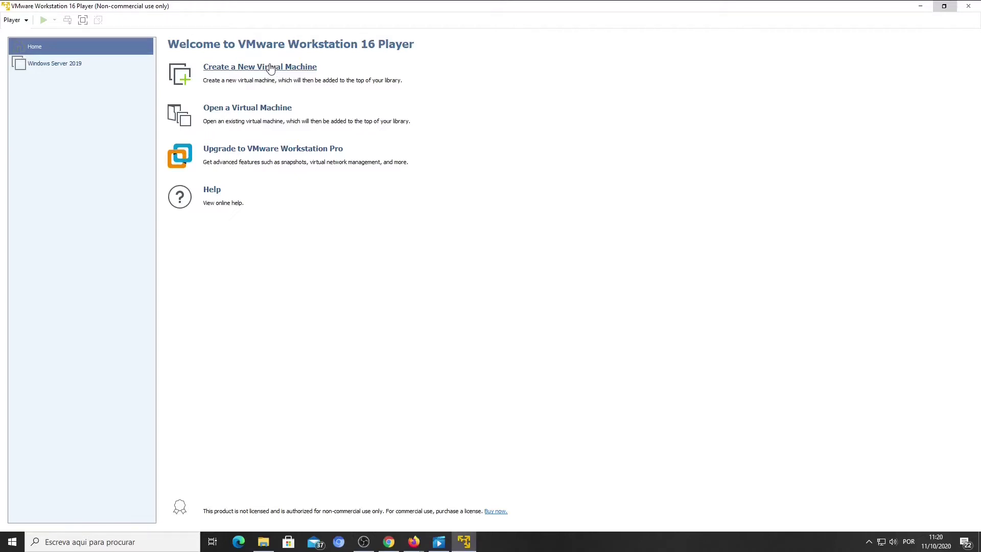
left_click(271, 68)
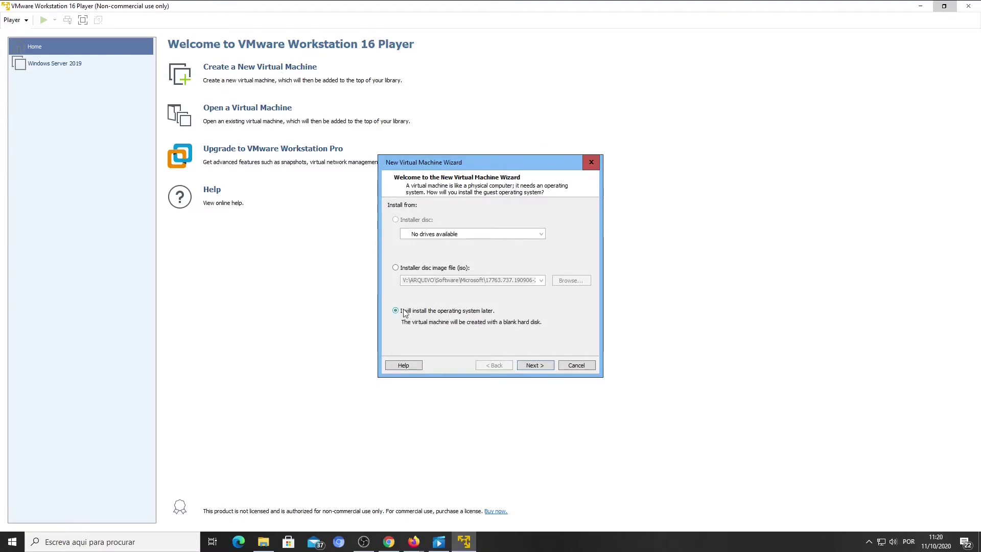
left_click(535, 366)
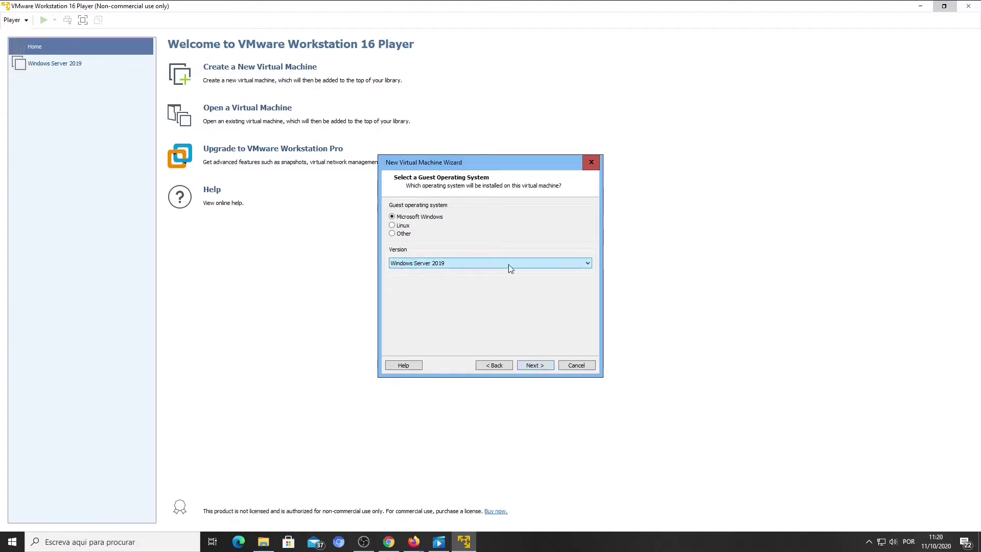
left_click(538, 367)
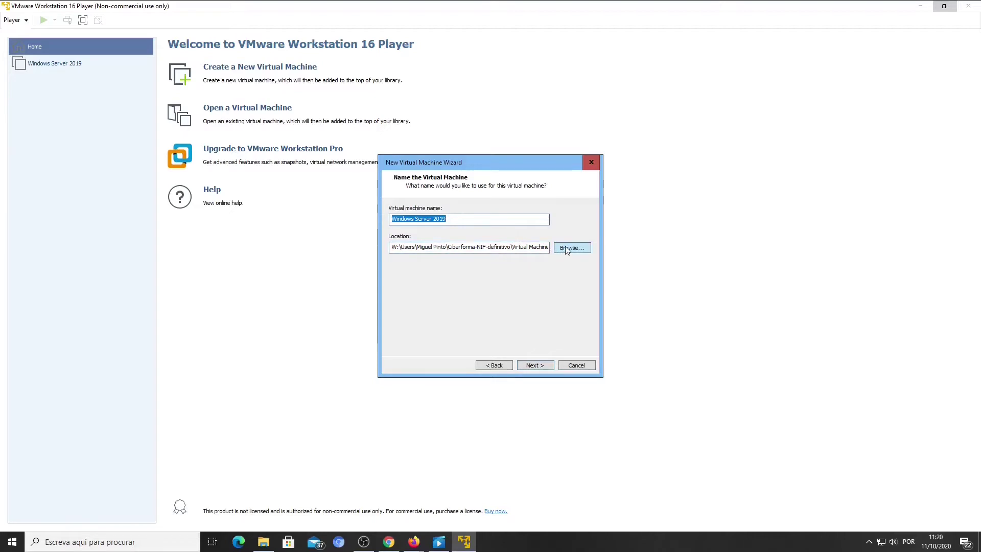
Append ' - 2' to the storage location so the folder is 'Windows Server 2019 - 2'.
left_click(536, 249)
key("End")
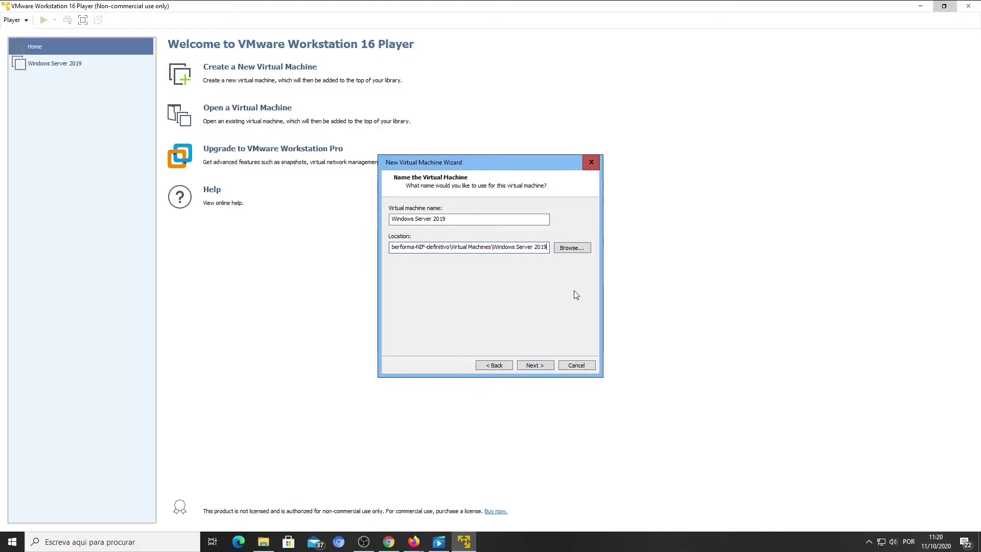
type("-")
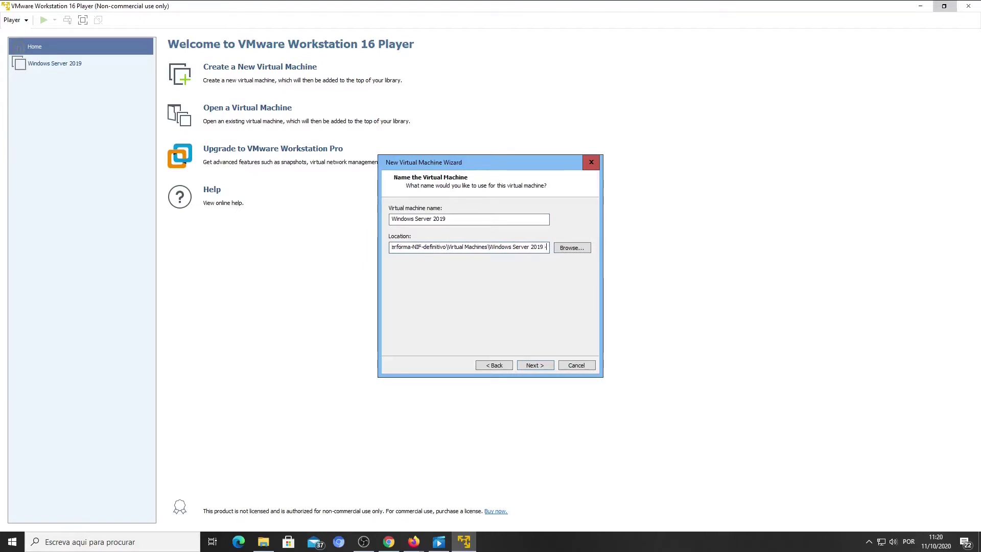
type(" 2")
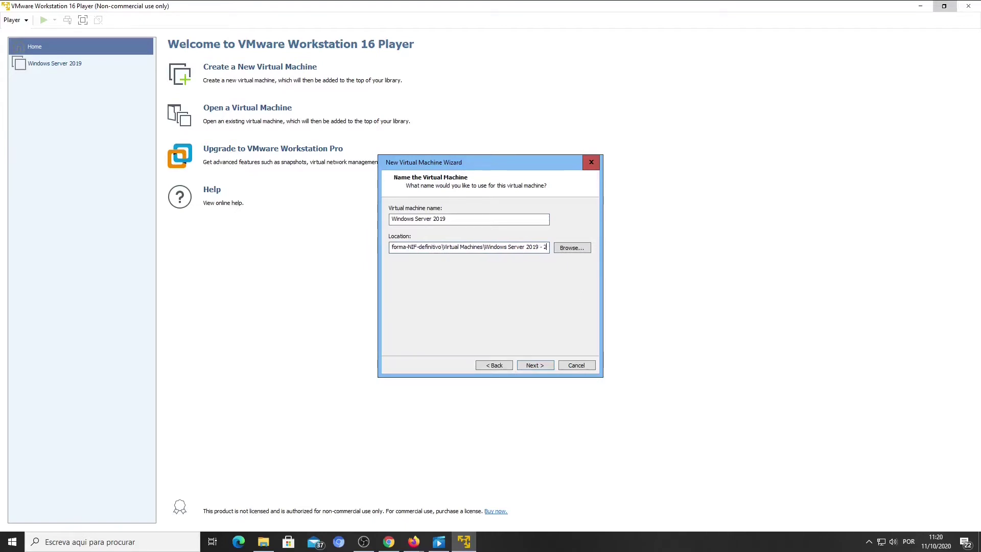
Set a 120 GB maximum disk size, split into multiple files, and reach the Ready to Create summary.
left_click(533, 365)
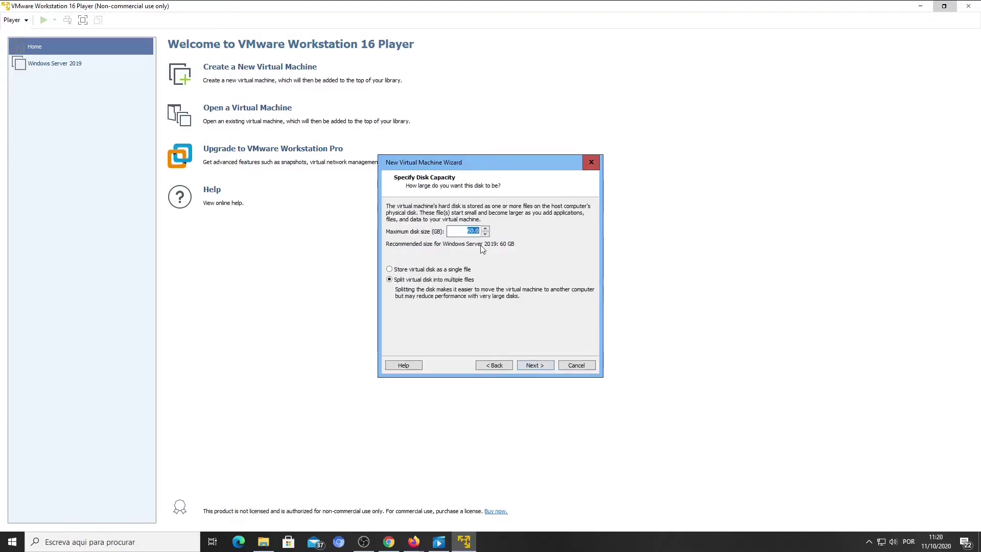
type("120")
left_click(534, 366)
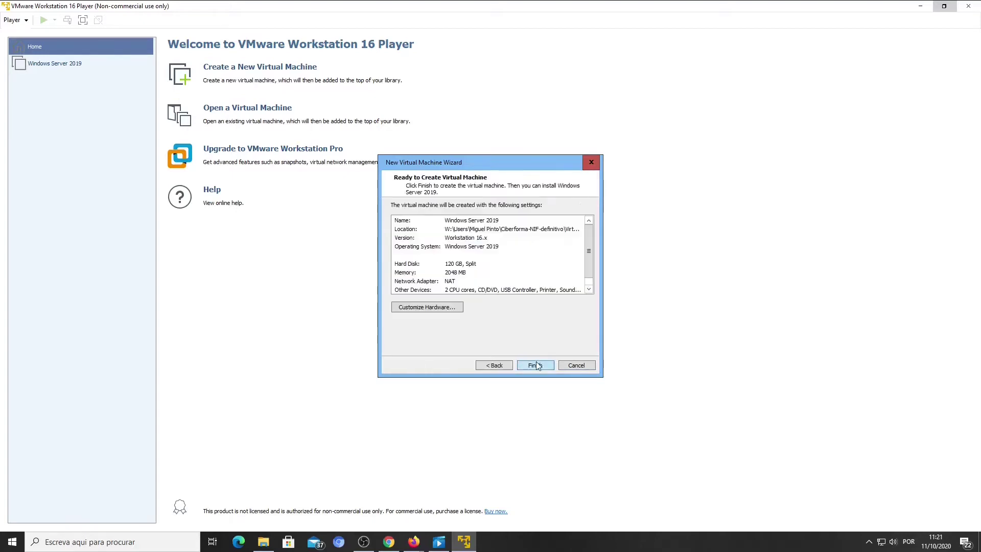
Attach the Windows Server 2019 evaluation ISO to the CD/DVD drive and finish creating the VM.
left_click(424, 309)
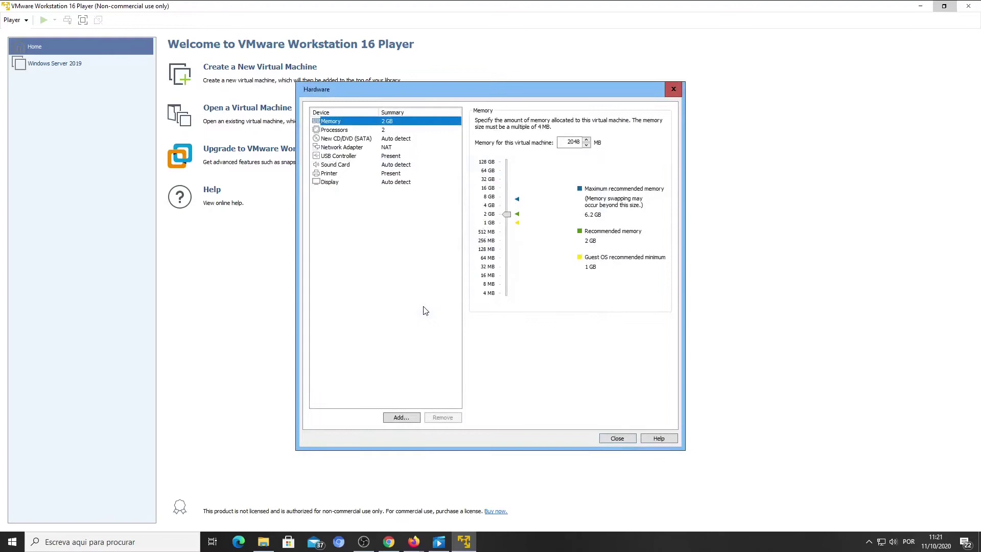
left_click(394, 139)
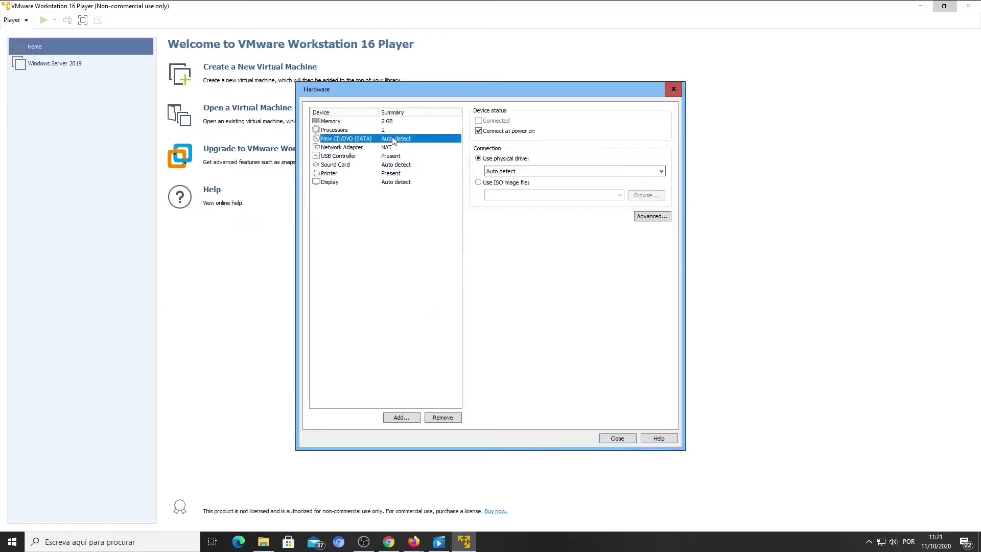
left_click(479, 183)
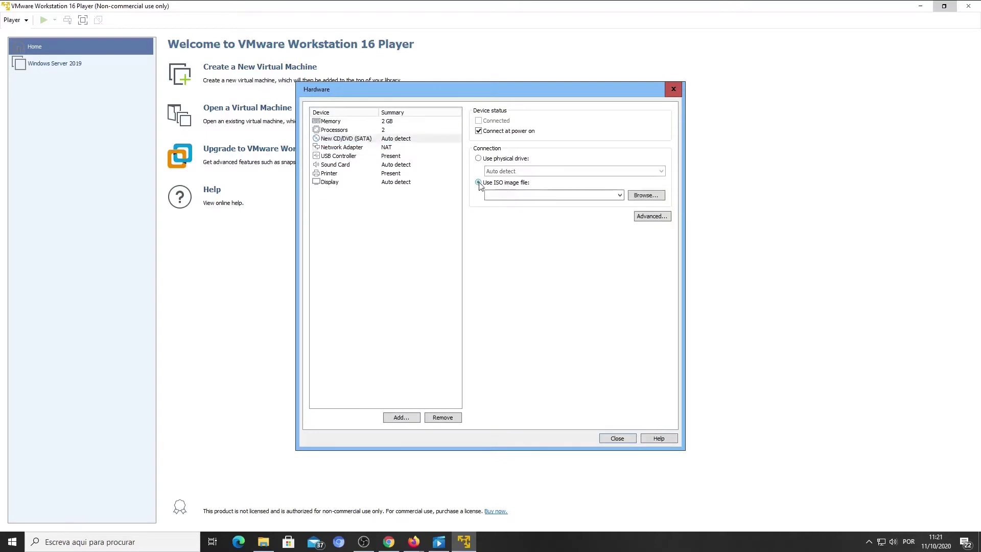
left_click(649, 197)
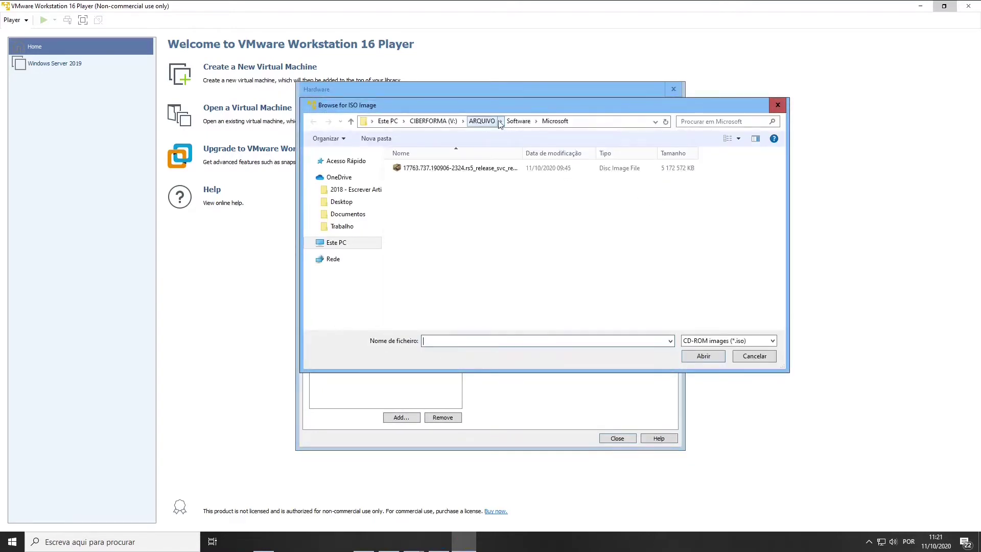
left_click(459, 167)
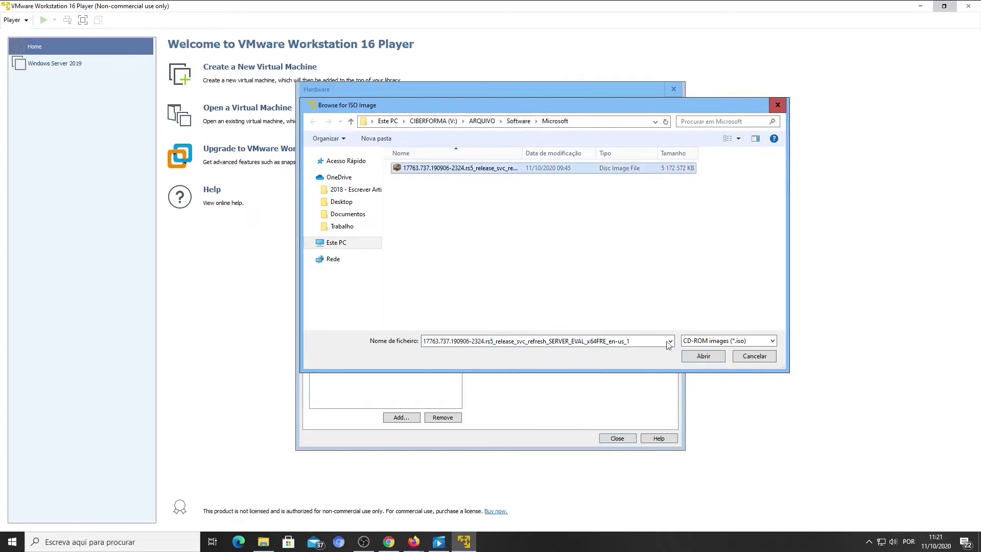
left_click(702, 357)
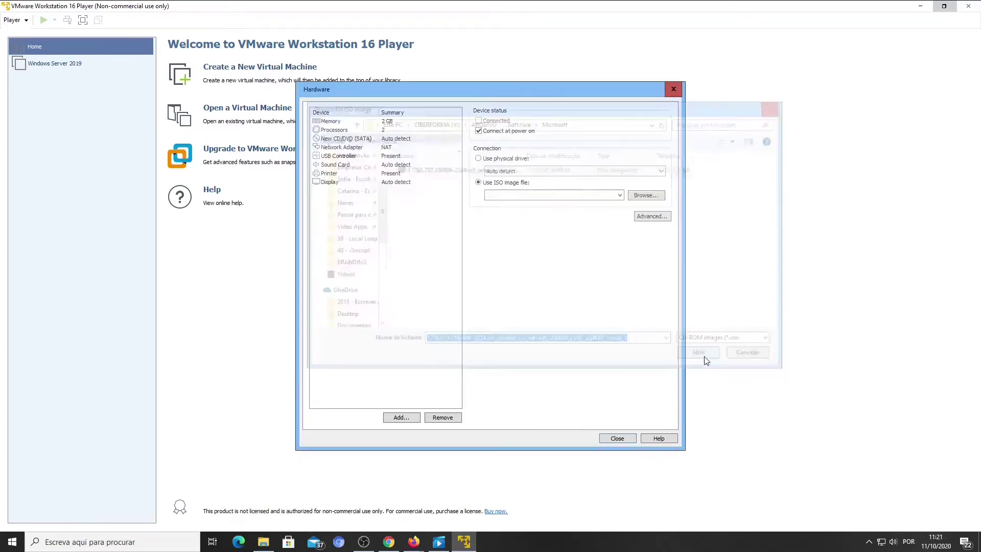
left_click(617, 438)
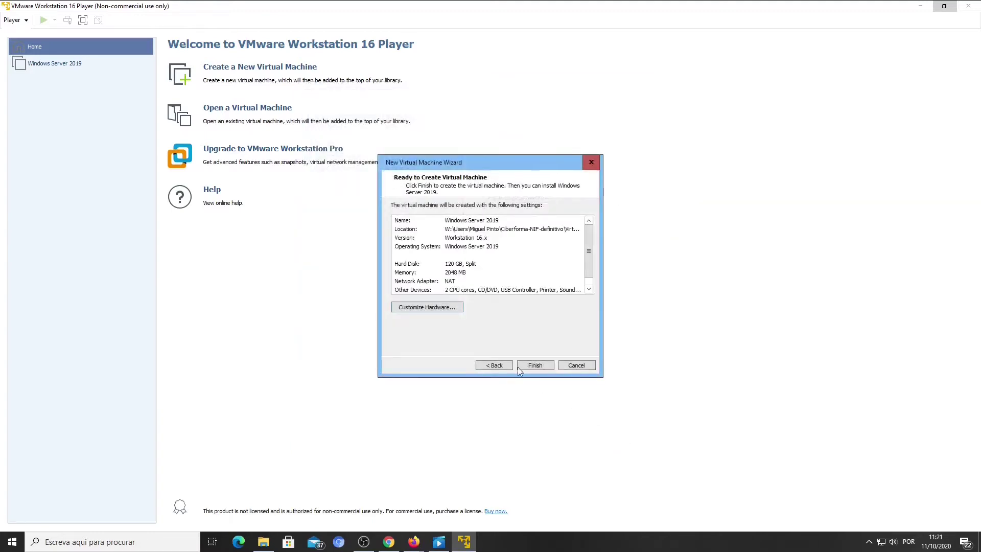
left_click(535, 366)
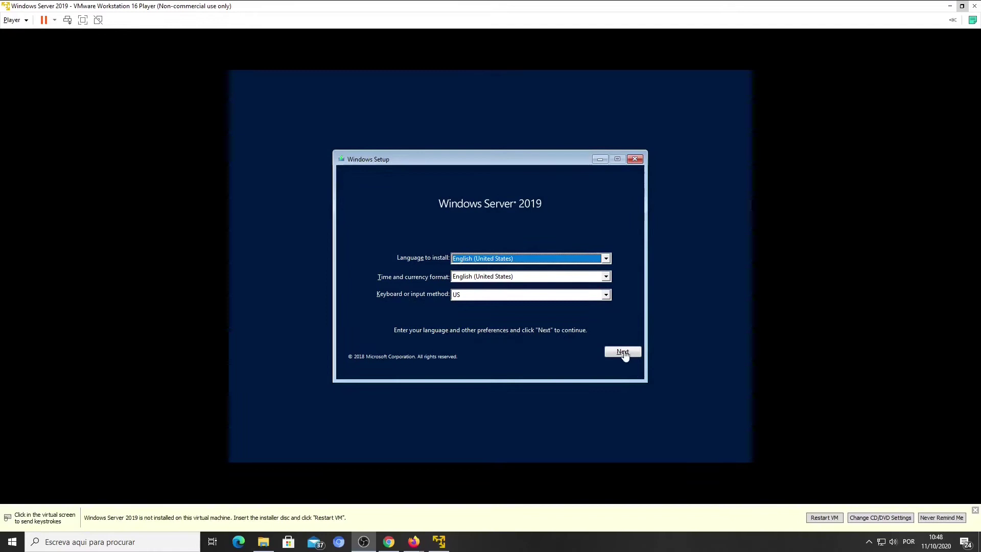
Set the Windows Setup keyboard layout to Portuguese and begin installing Windows Server 2019.
left_click(607, 300)
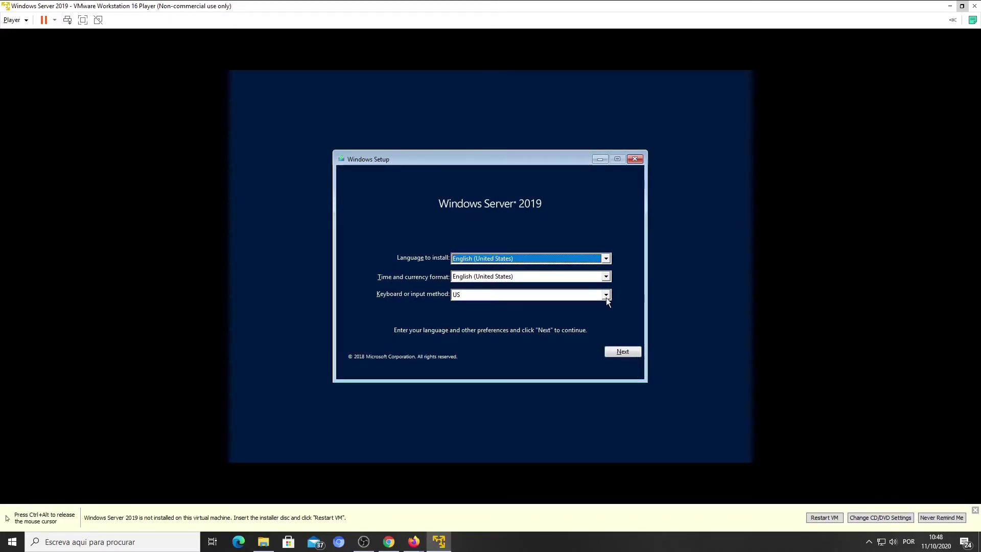
left_click(604, 295)
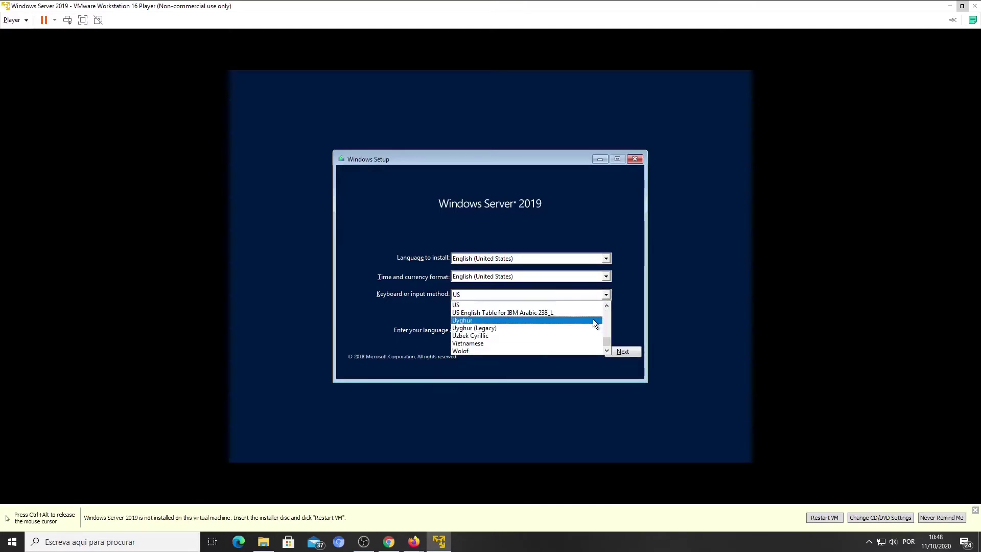
key("p")
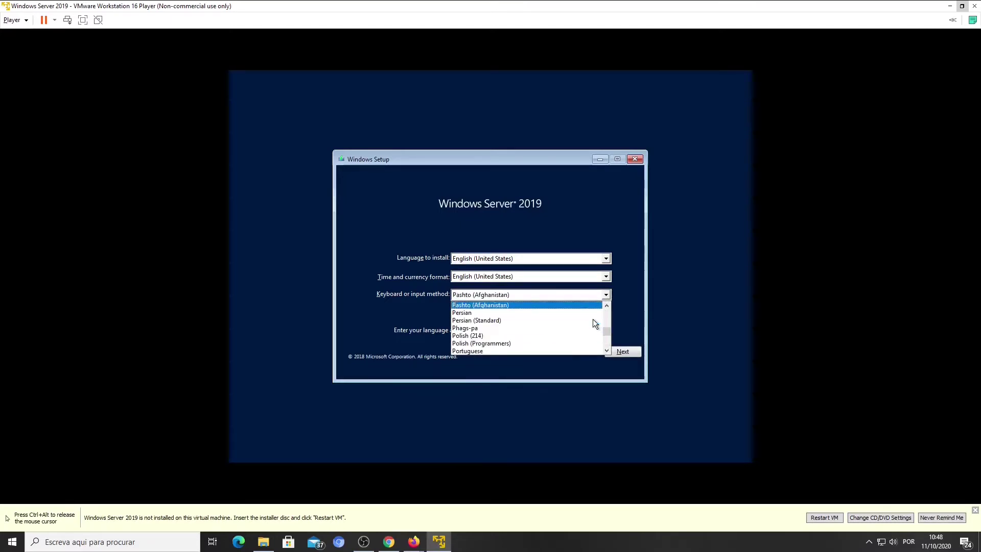
left_click(520, 352)
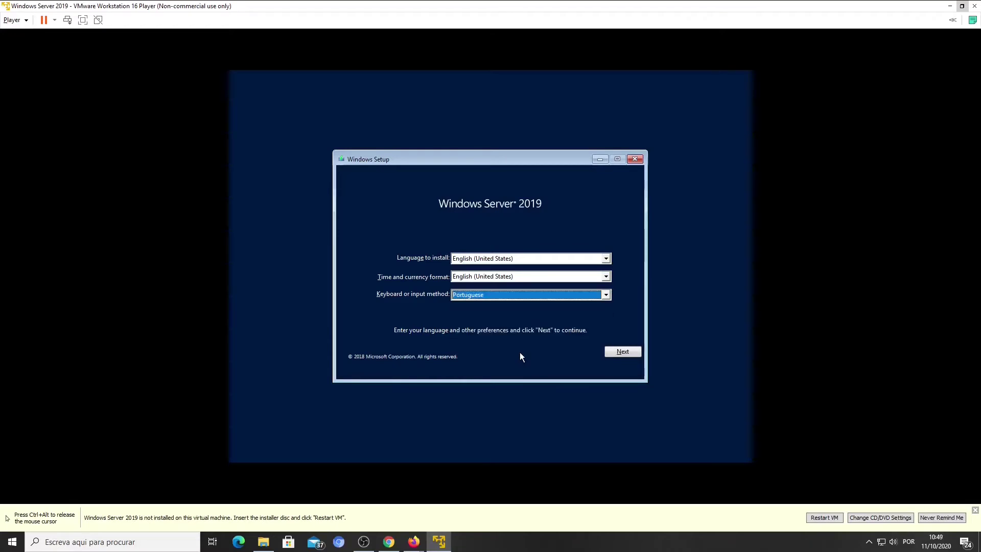
left_click(627, 352)
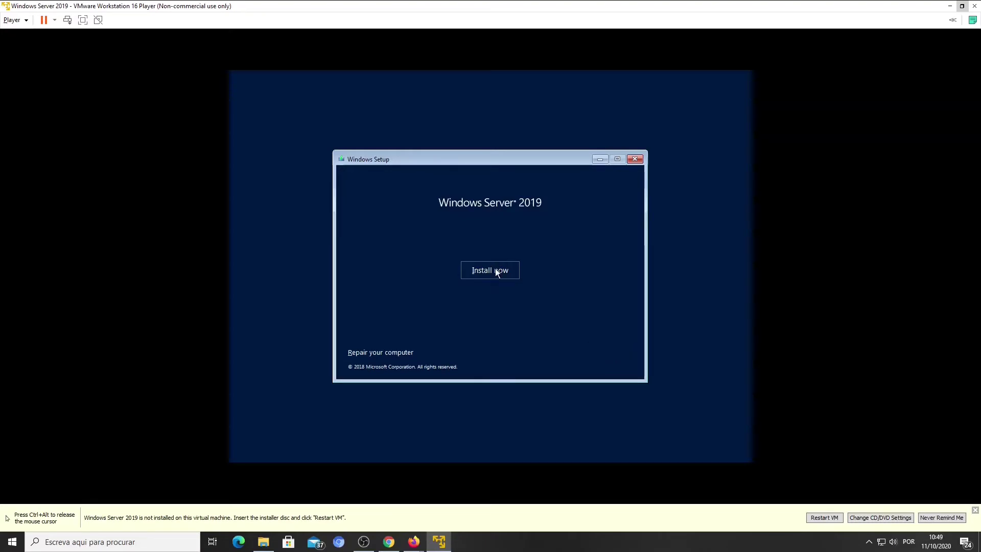
left_click(495, 268)
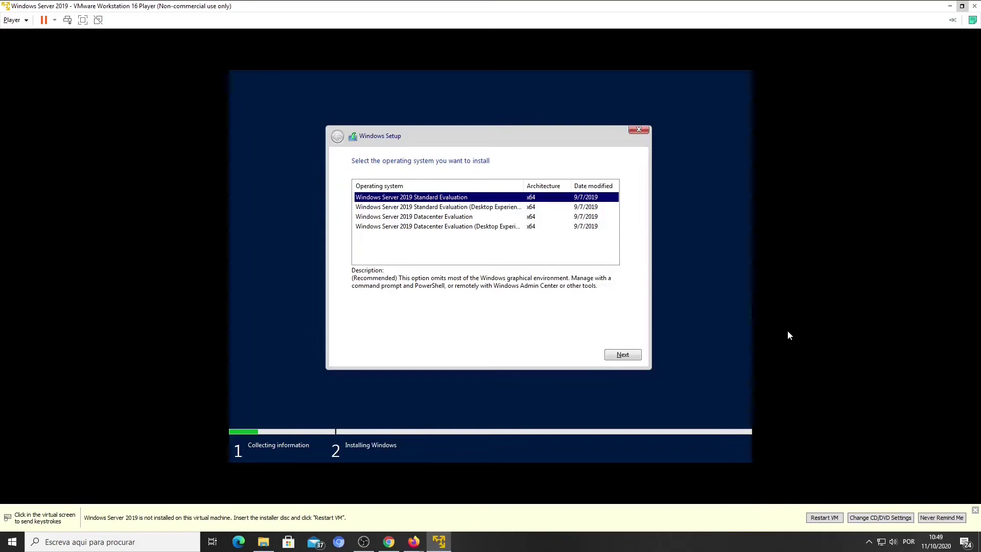
Select the Windows Server 2019 Standard Evaluation (Desktop Experience) edition.
left_click(740, 285)
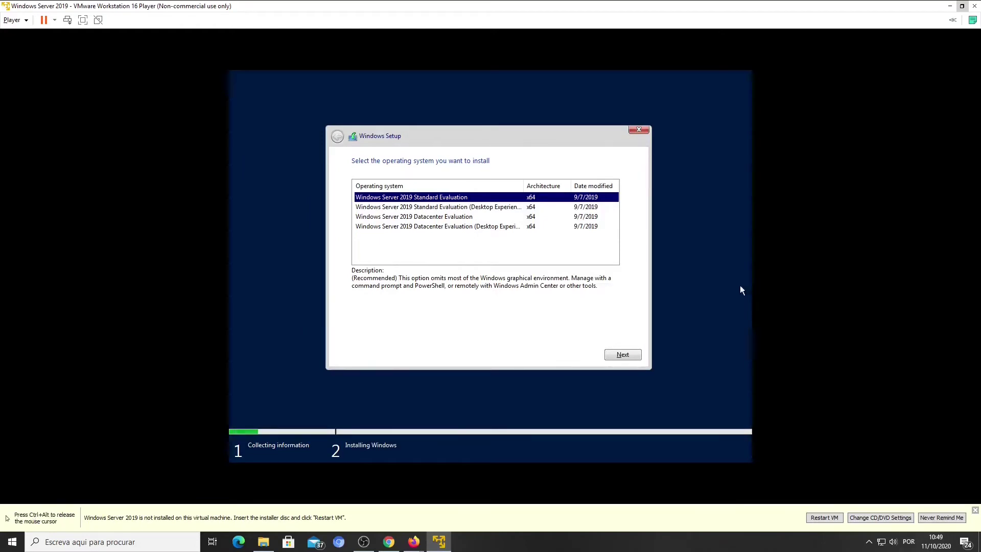
left_click(490, 207)
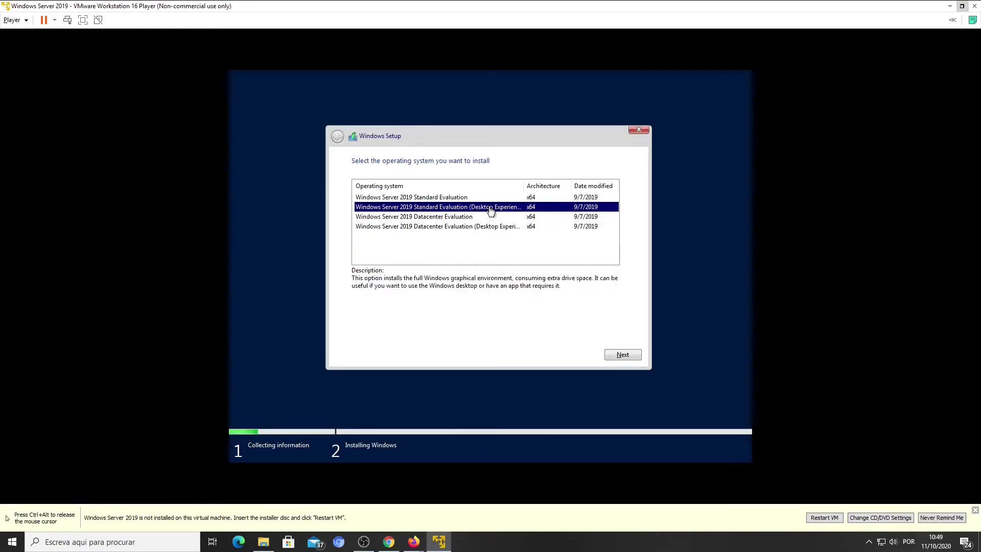
left_click(628, 359)
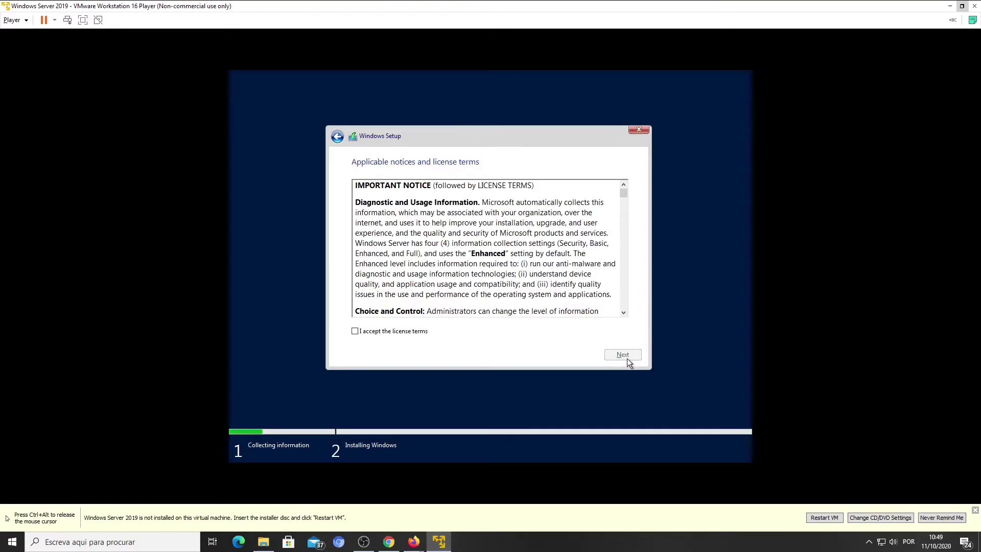
Accept the license terms and choose Custom: Install Windows only.
left_click(394, 332)
left_click(620, 355)
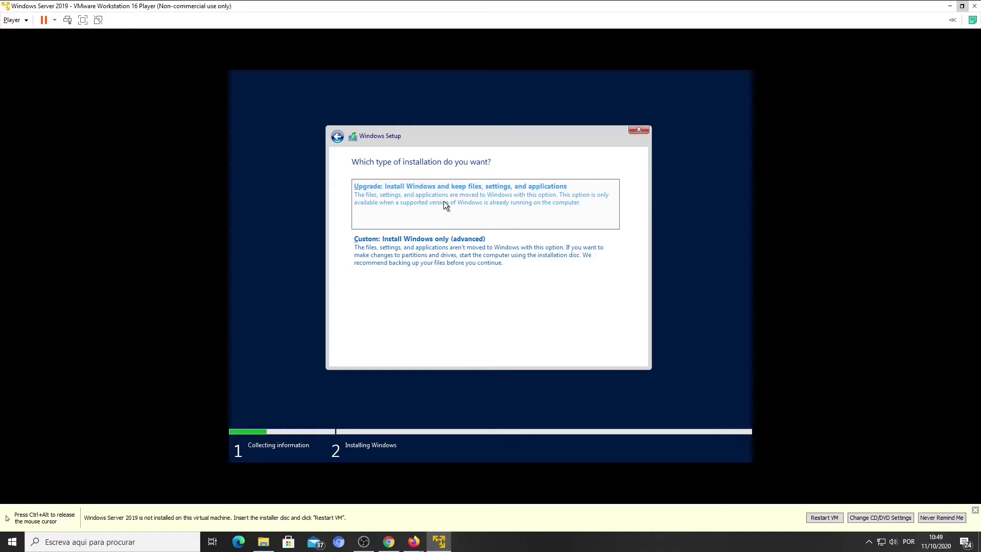
left_click(438, 258)
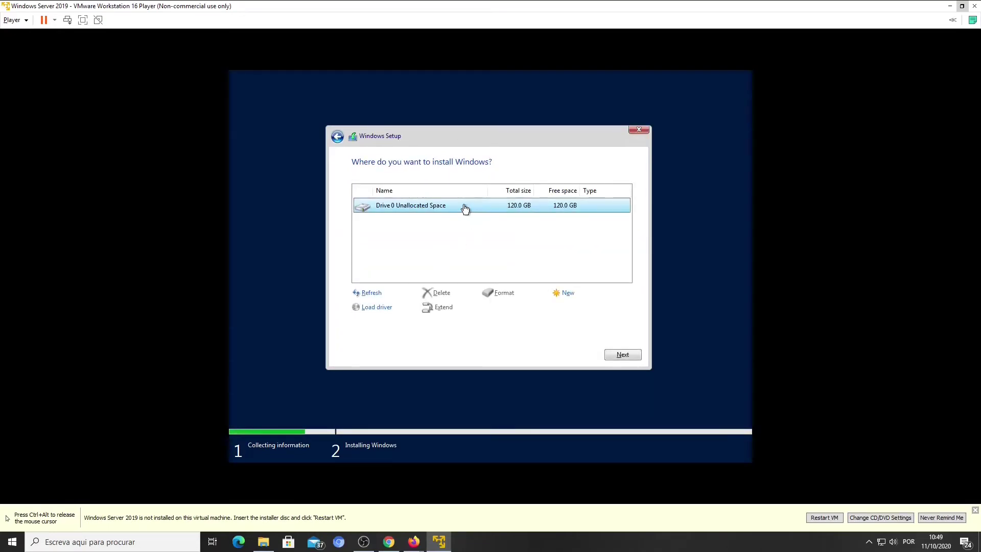
Install Windows onto the 120 GB unallocated Drive 0, then capture input at the restart prompt.
left_click(617, 353)
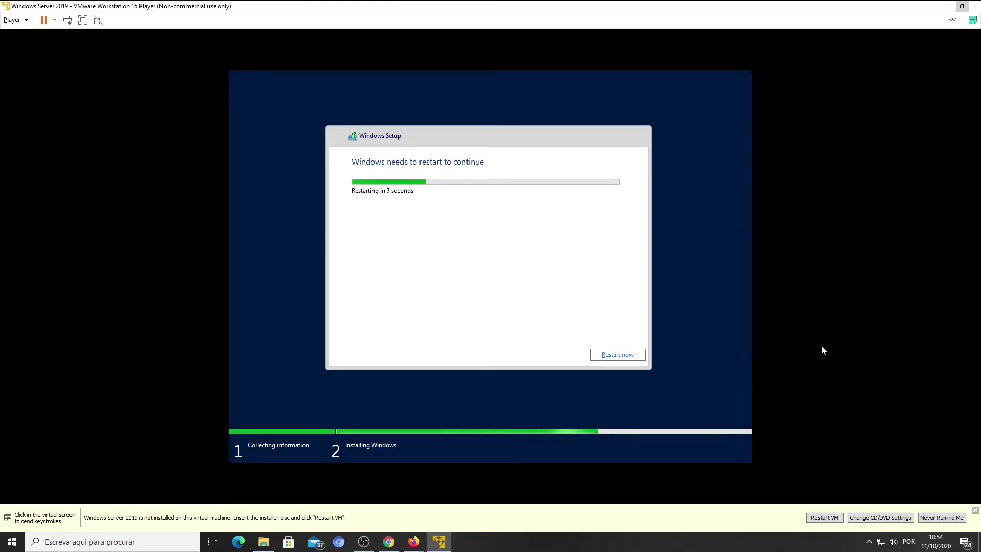
left_click(677, 341)
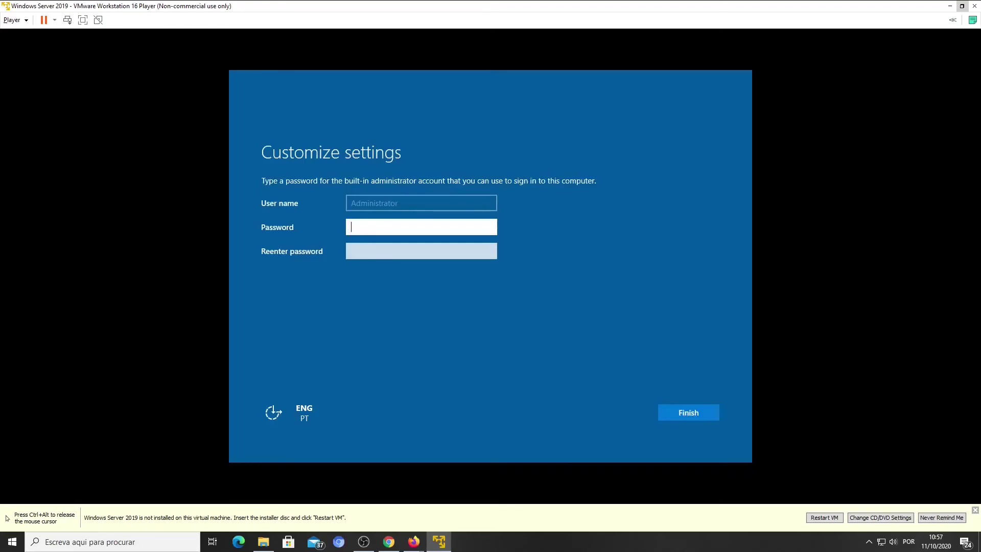
Enter and confirm the built-in Administrator password, then finish setup.
type("•••••••")
key("Tab")
type("•••••")
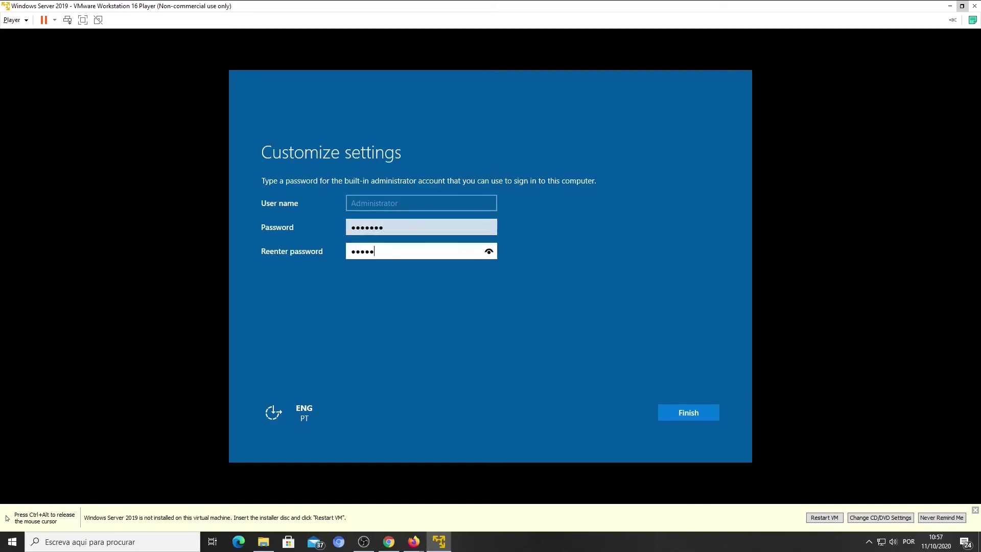
type("•")
left_click(693, 419)
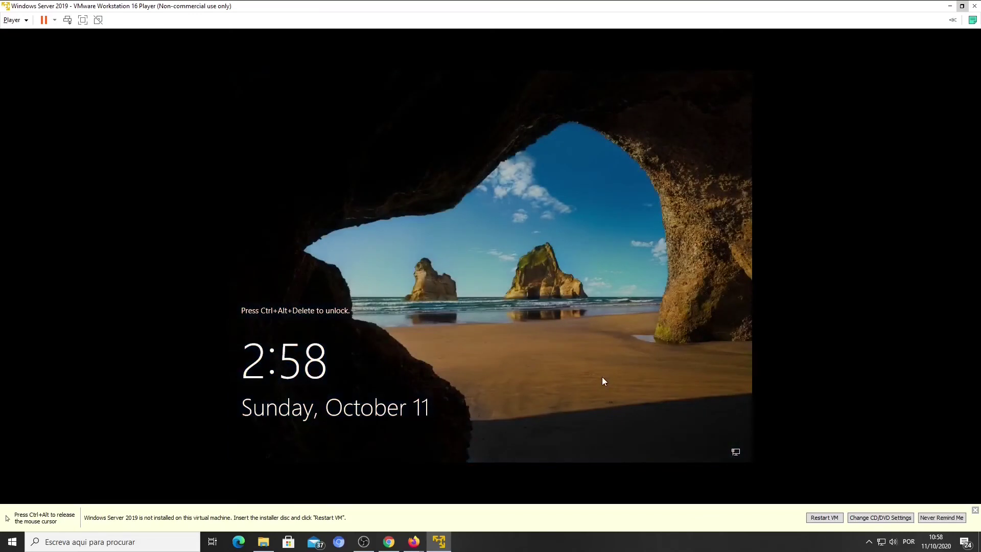
Sign in to Windows Server as Administrator and allow the PC to be discoverable on the network.
key("ctrl+alt+Insert")
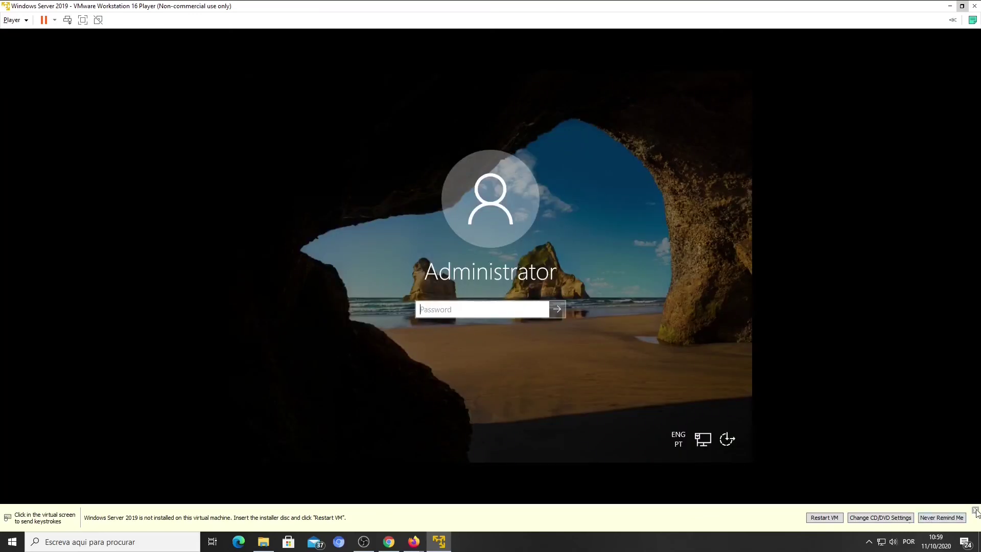
left_click(14, 20)
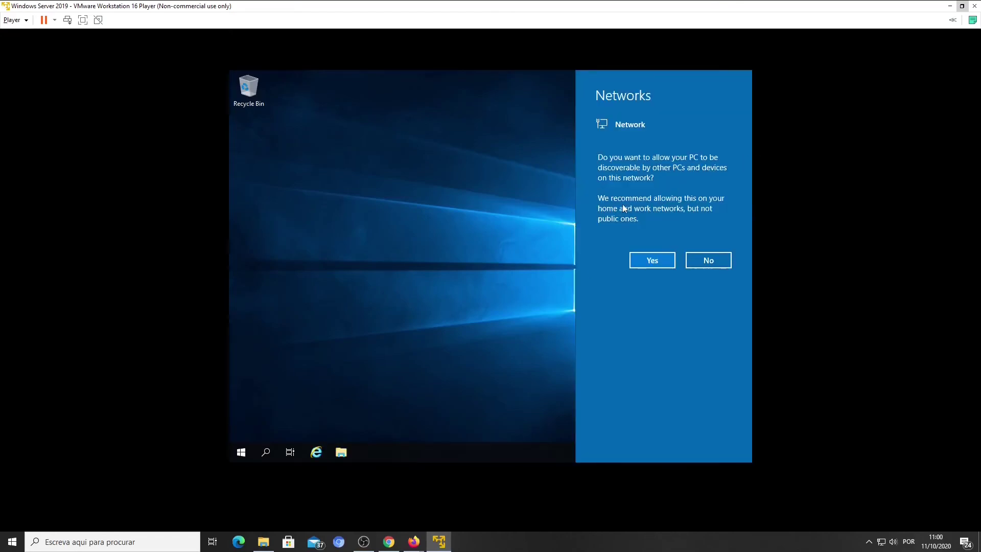
left_click(659, 262)
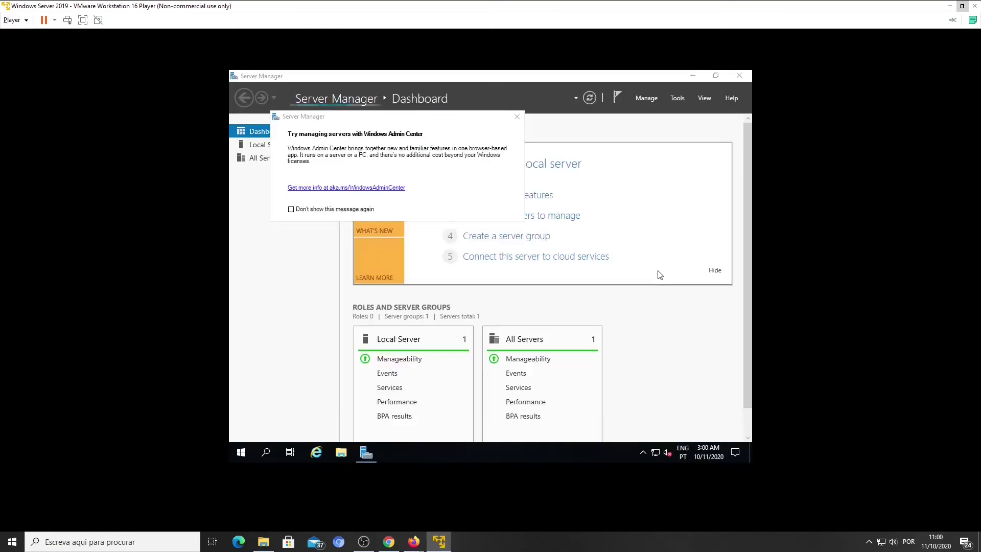
Dismiss the Windows Admin Center tip permanently and minimize Server Manager to show the desktop.
left_click(291, 209)
left_click(517, 116)
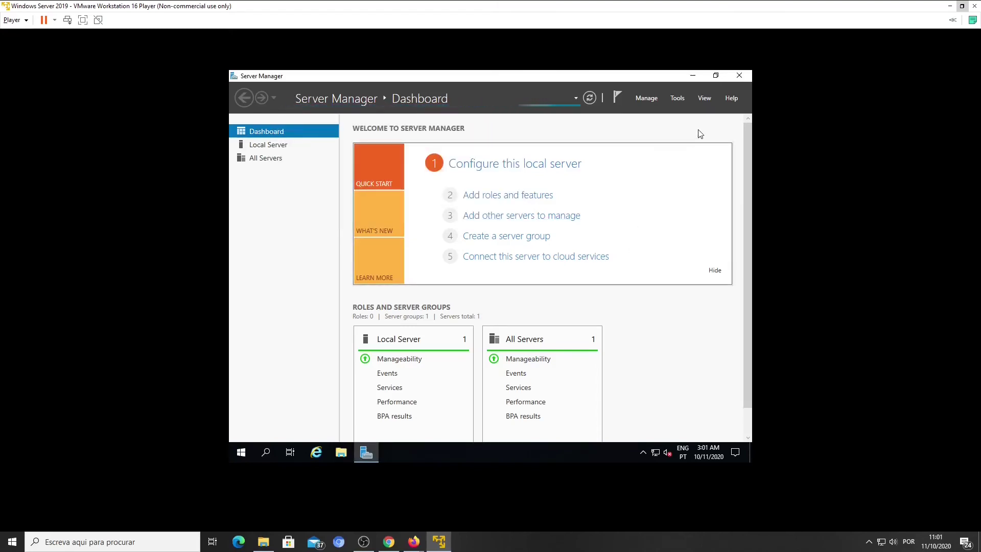
left_click(692, 76)
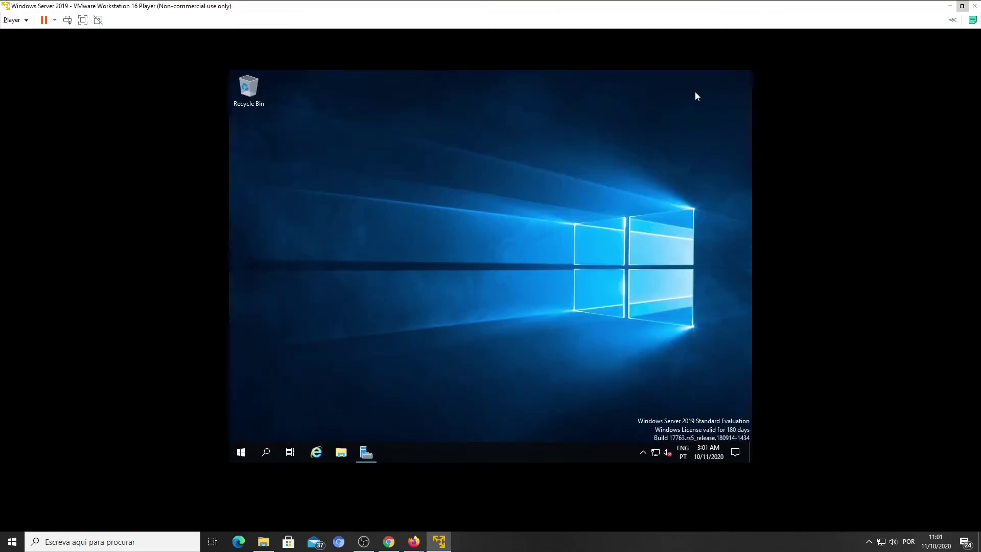
In Display settings, try a 1920 × 1440 resolution, then revert to 1024 × 768.
right_click(453, 179)
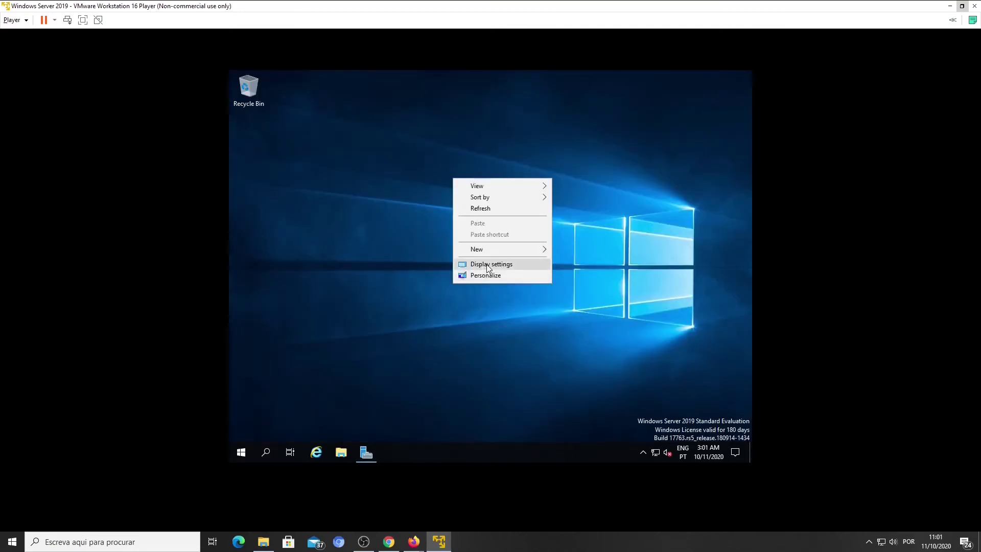
left_click(488, 264)
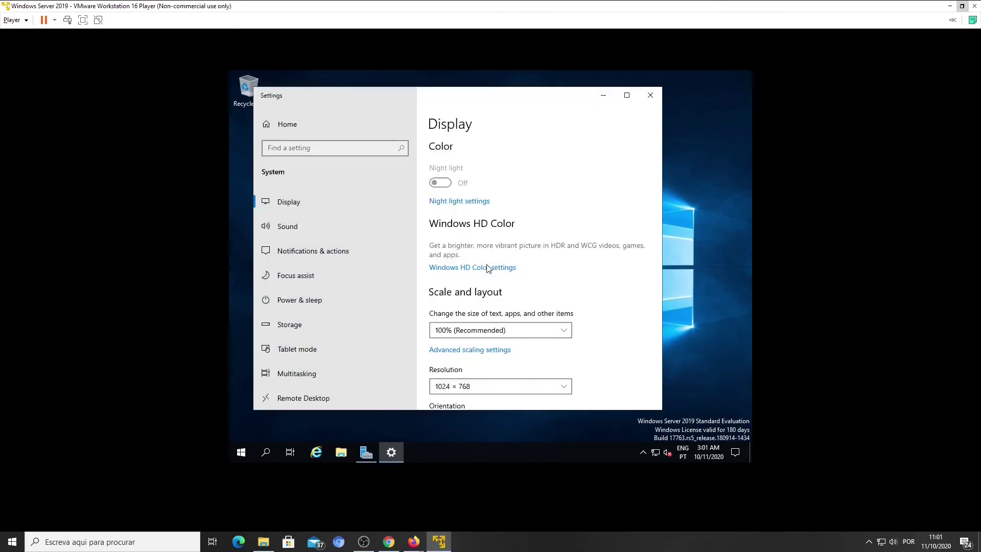
scroll(650, 330, "down", 2)
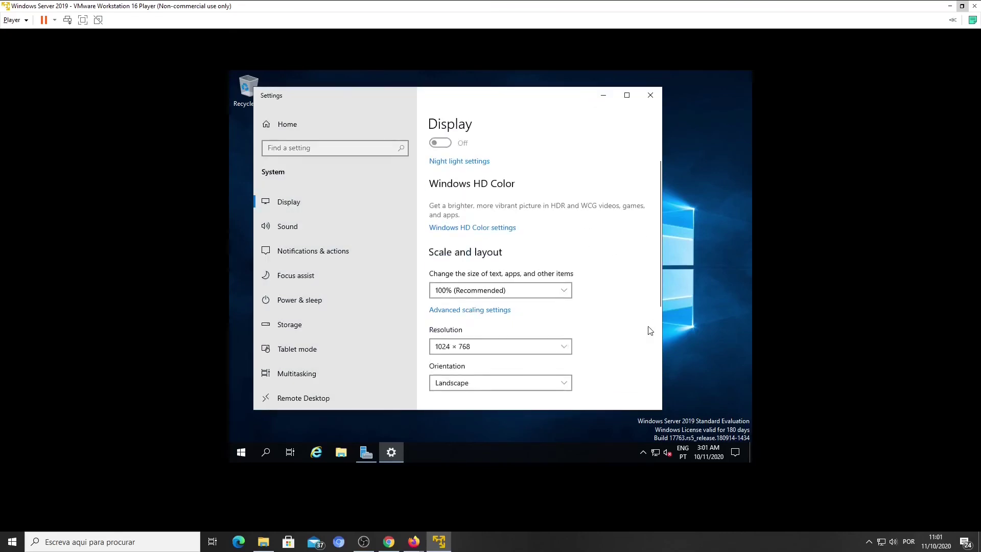
left_click(538, 339)
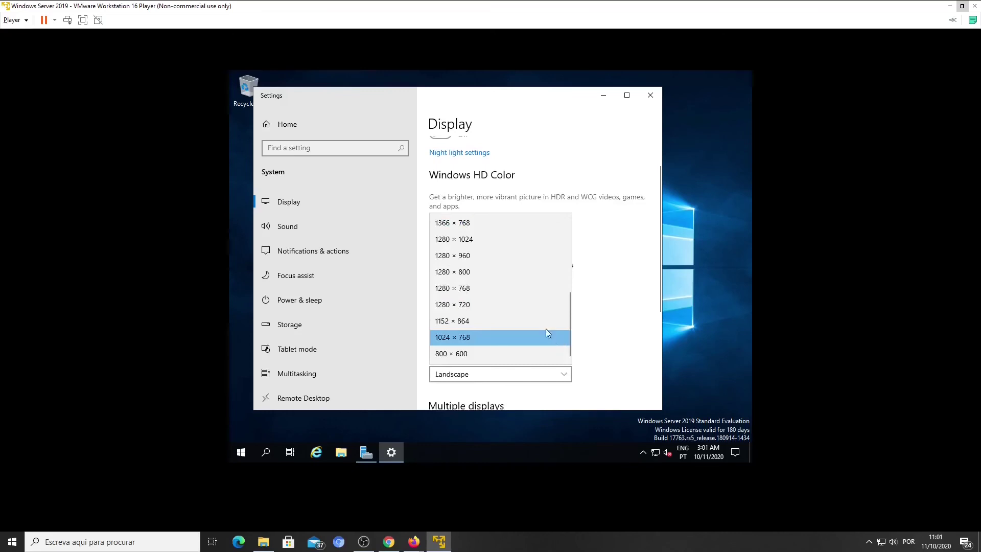
scroll(500, 276, "up", 3)
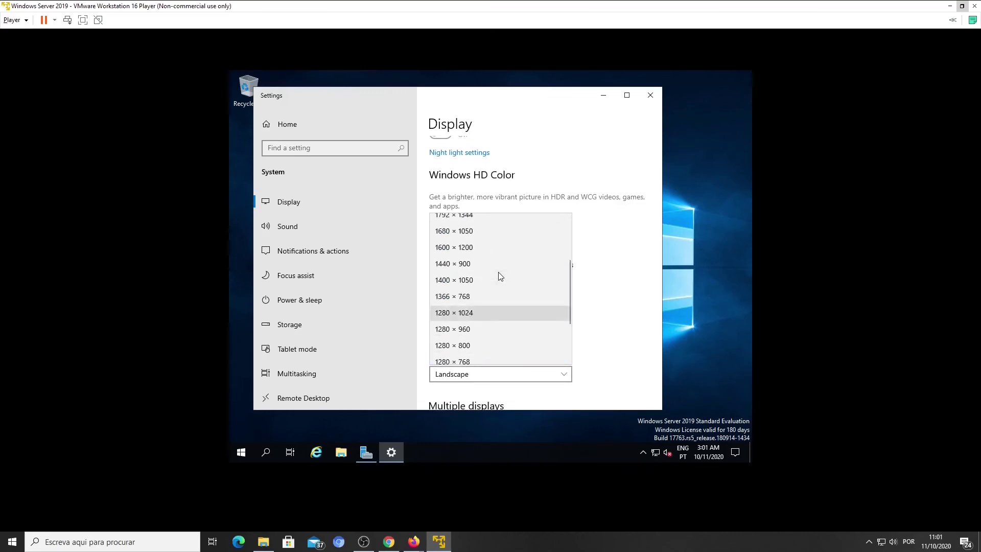
scroll(498, 272, "up", 3)
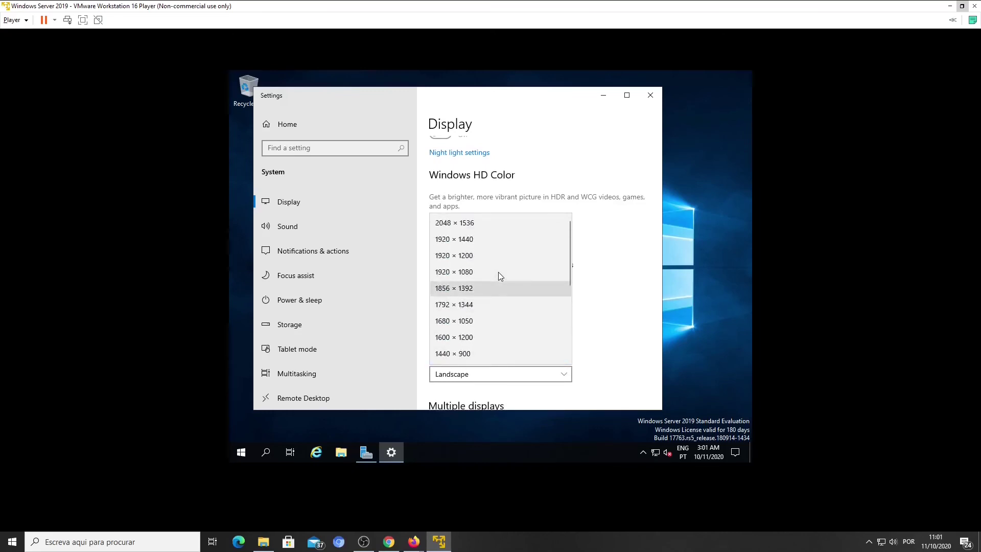
left_click(452, 240)
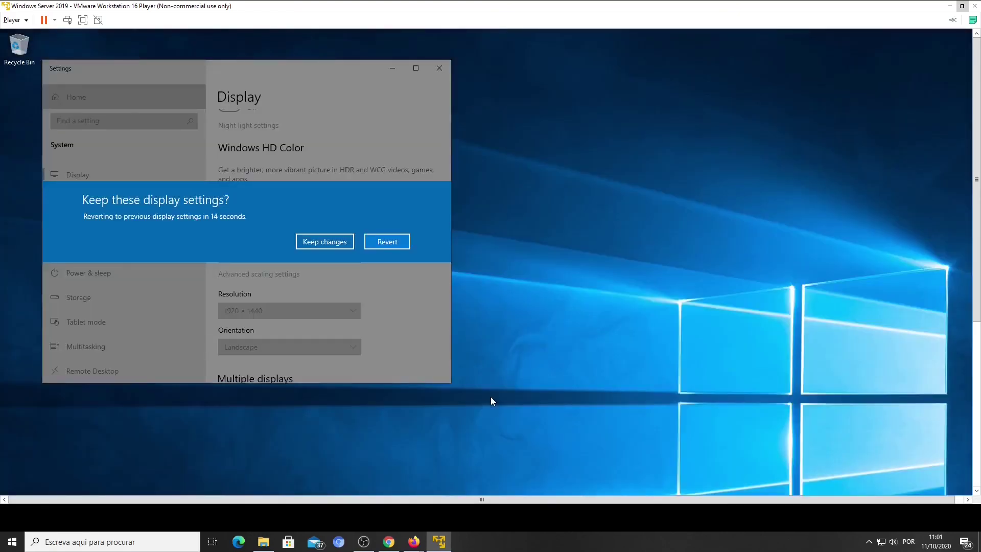
left_click(384, 244)
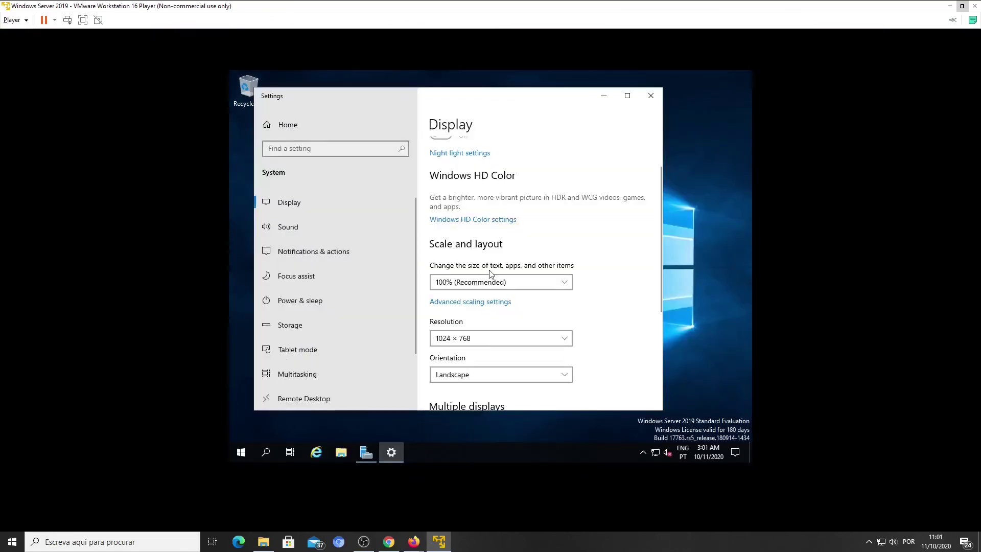
Set the guest resolution to 1920 × 1200 and keep the change.
left_click(490, 338)
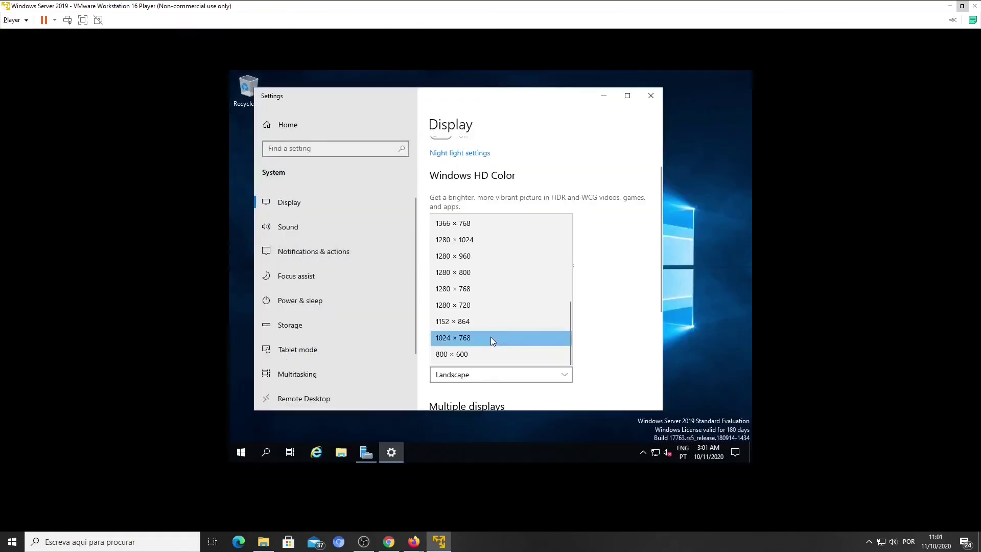
scroll(487, 323, "up", 1)
scroll(486, 323, "up", 1)
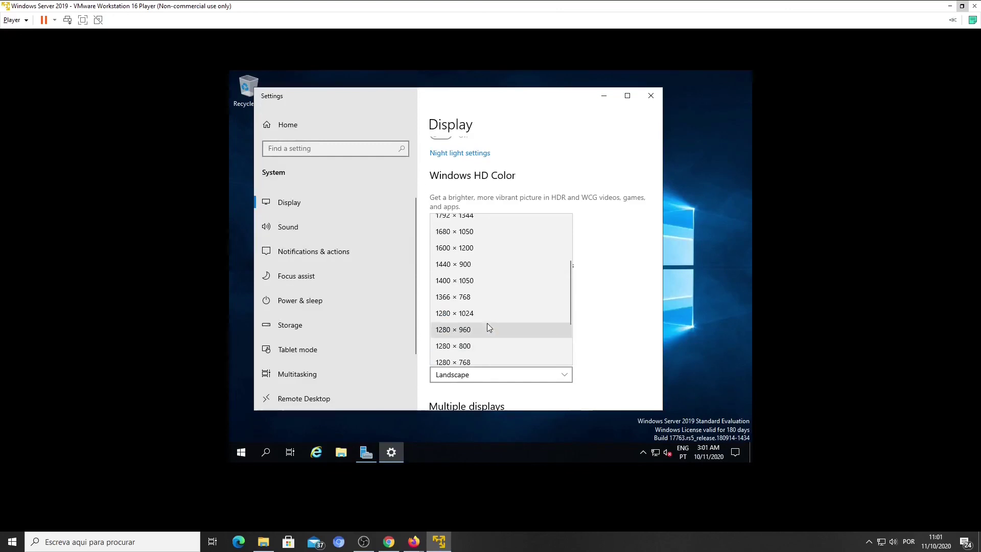
scroll(487, 322, "up", 1)
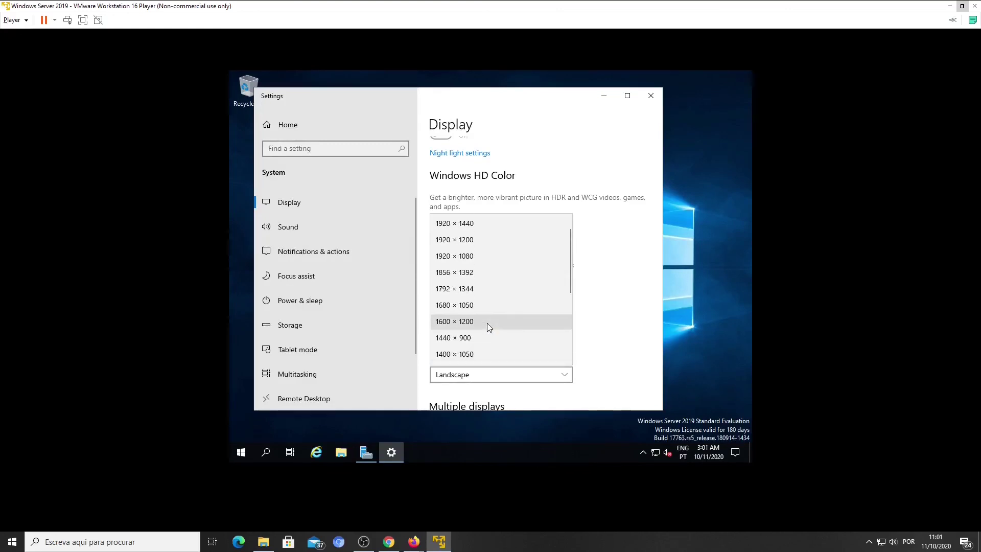
left_click(464, 239)
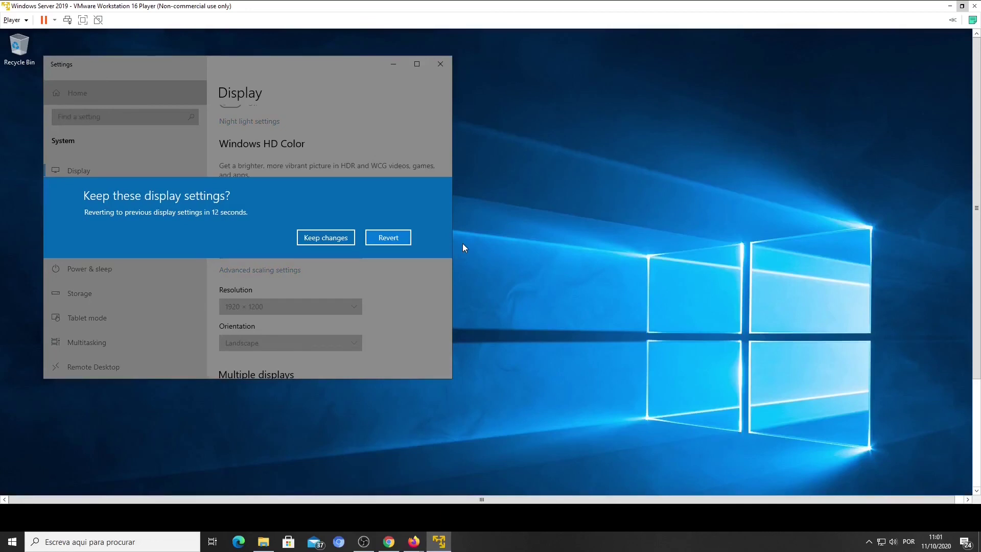
left_click(323, 241)
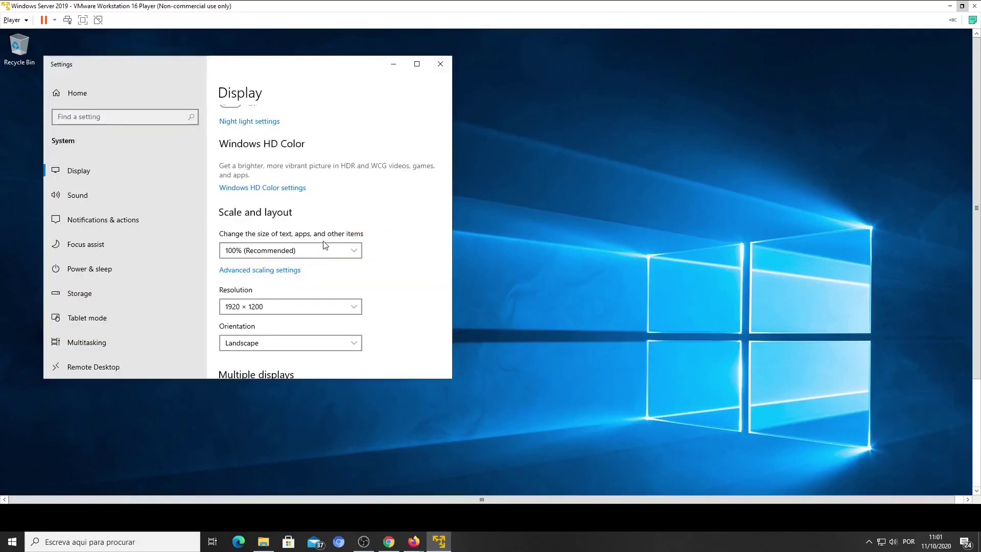
Scroll down the Display page, then close the Settings window, leaving the 1920 × 1200 desktop.
scroll(335, 322, "down", 3)
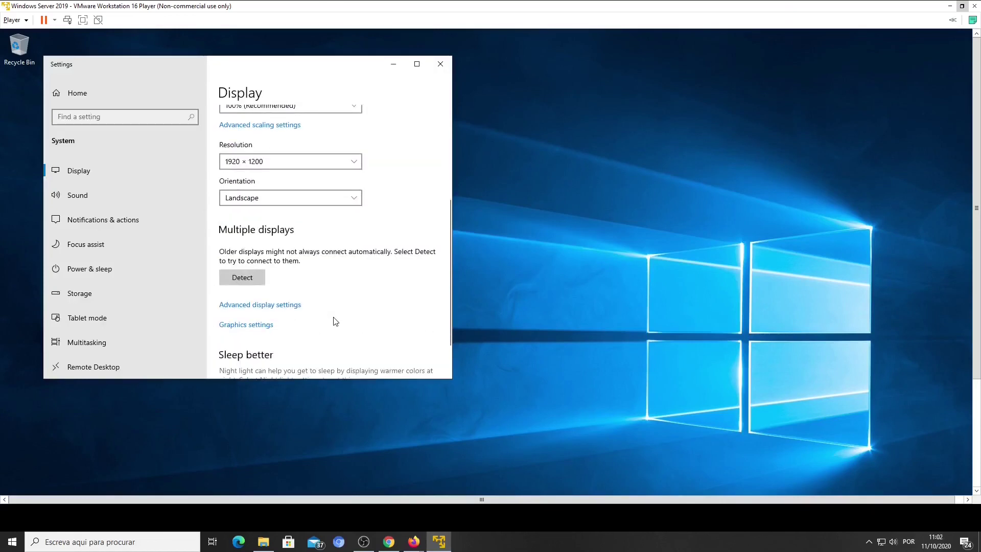
scroll(361, 246, "down", 1)
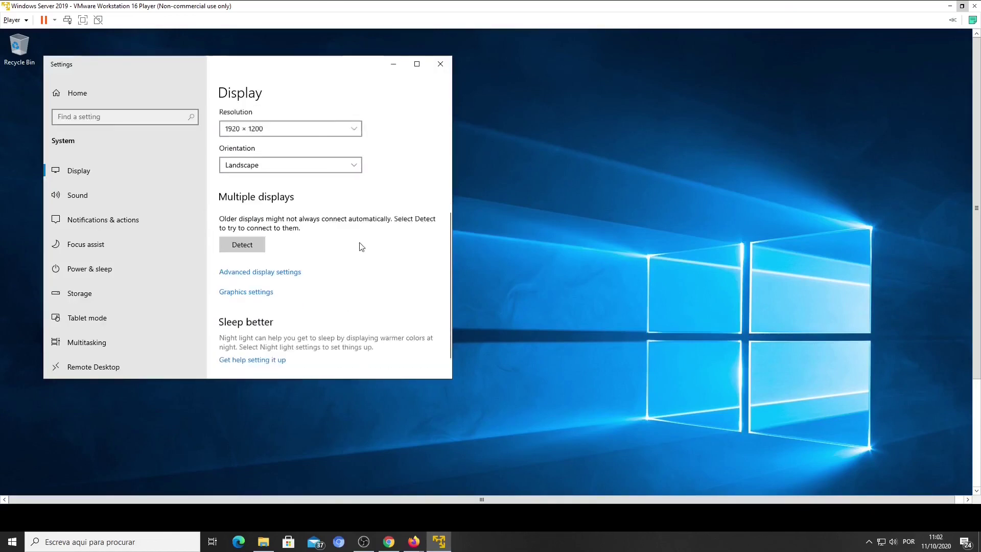
left_click(441, 64)
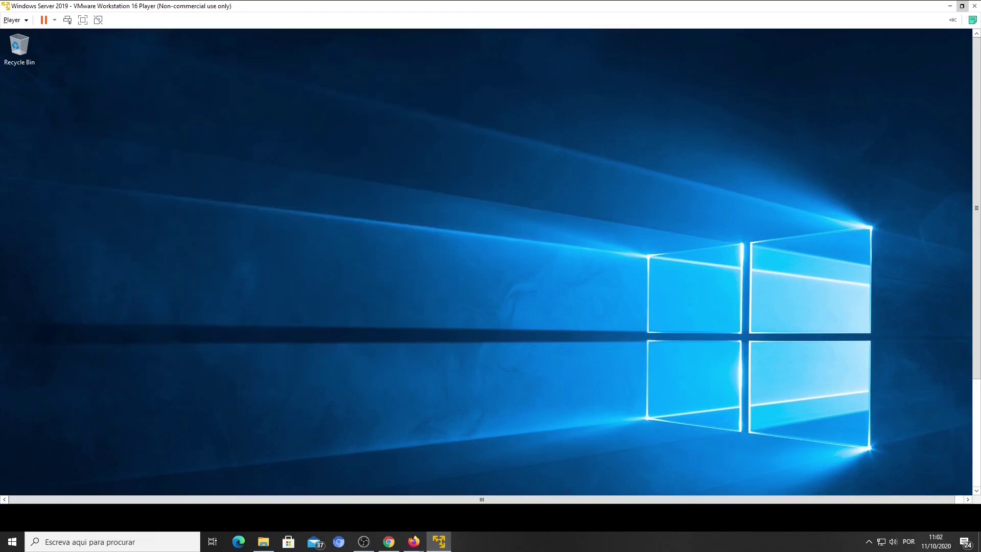